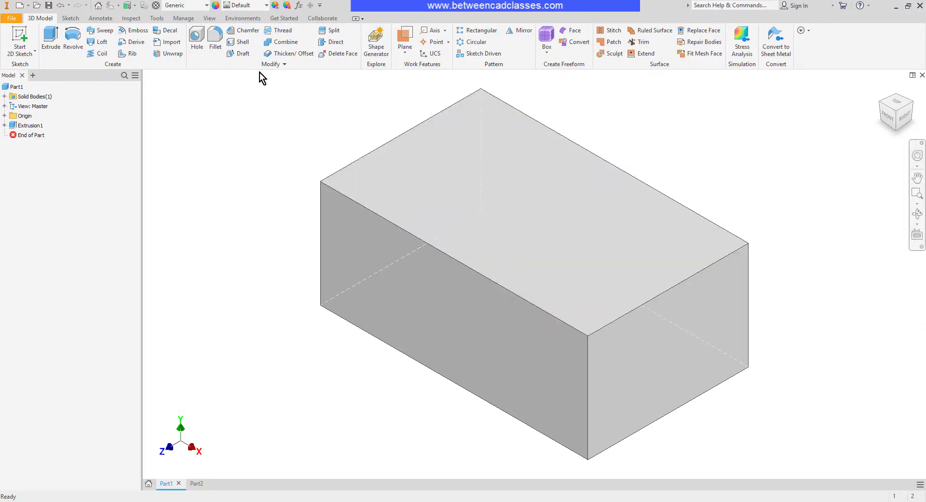
Preview a .125 in thick shell of the box with the front face removed
left_click(244, 42)
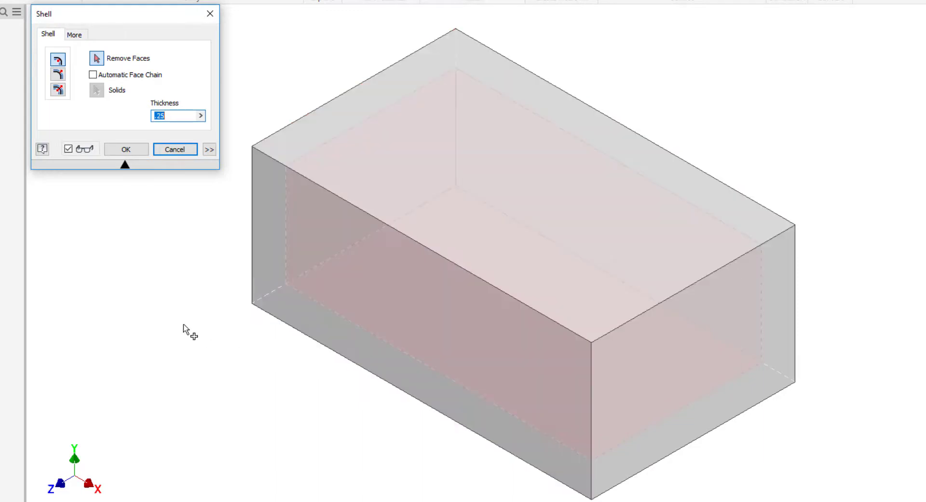
left_click(172, 115)
type("125")
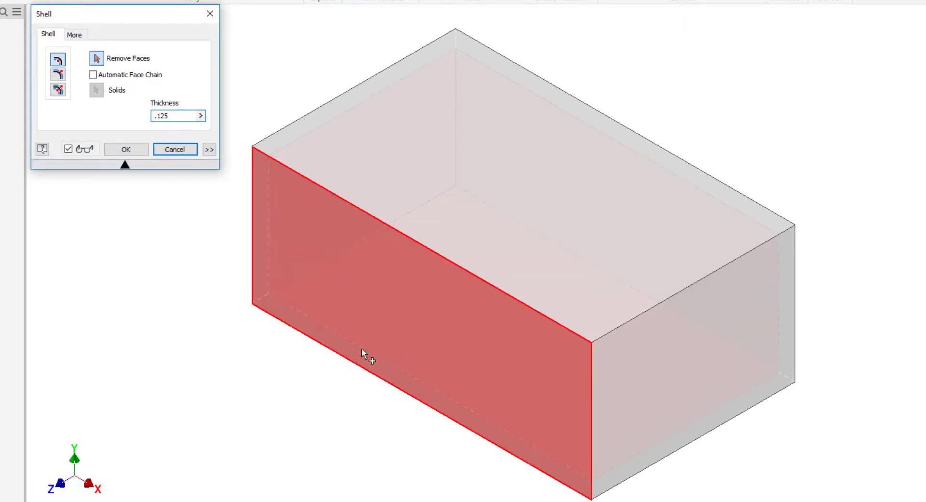
left_click(362, 352)
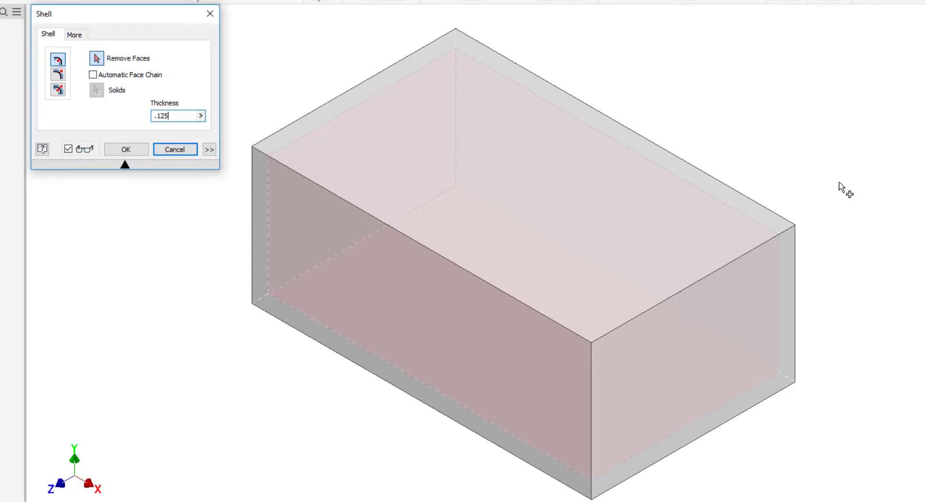
mouse_move(841, 304)
middle_mouse_down("shift")
mouse_move(841, 266)
mouse_move(837, 282)
mouse_move(854, 275)
mouse_move(836, 295)
middle_mouse_up("shift")
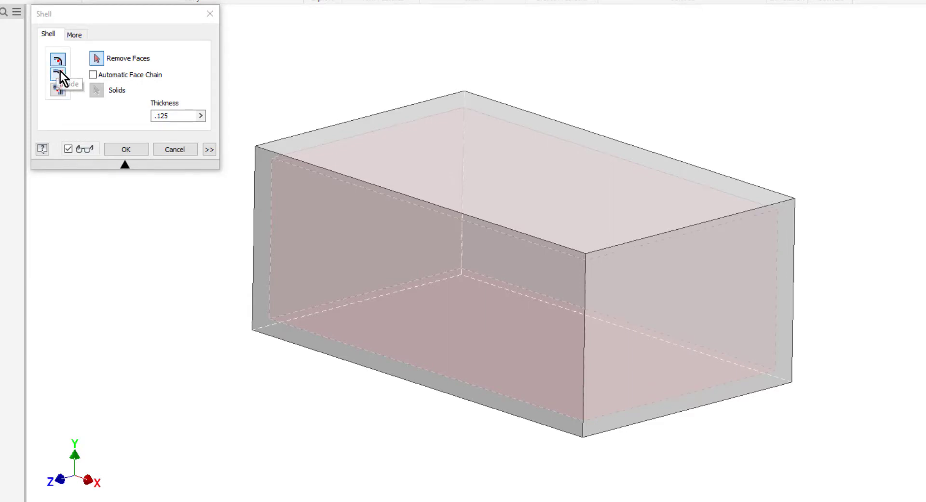
Compare Outside and Both shell directions, then apply the shell Inside as Shell1
left_click(60, 75)
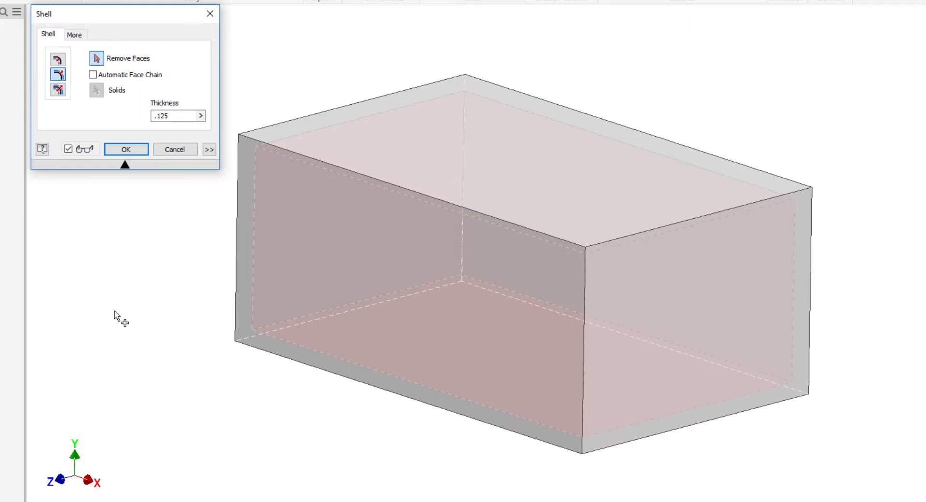
left_click(62, 95)
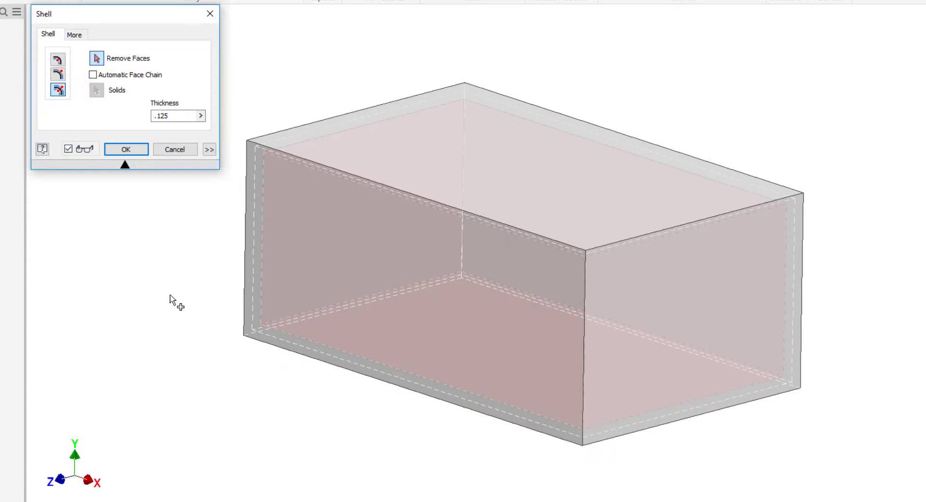
left_click(58, 60)
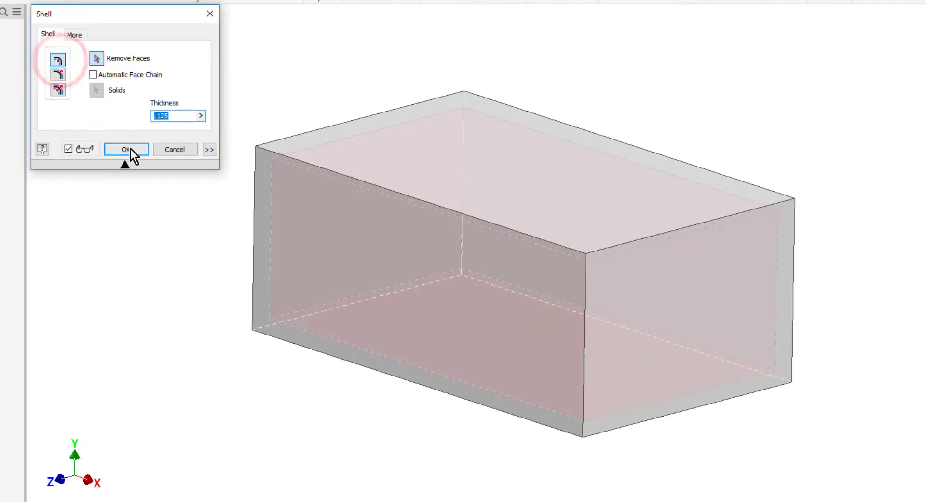
left_click(127, 149)
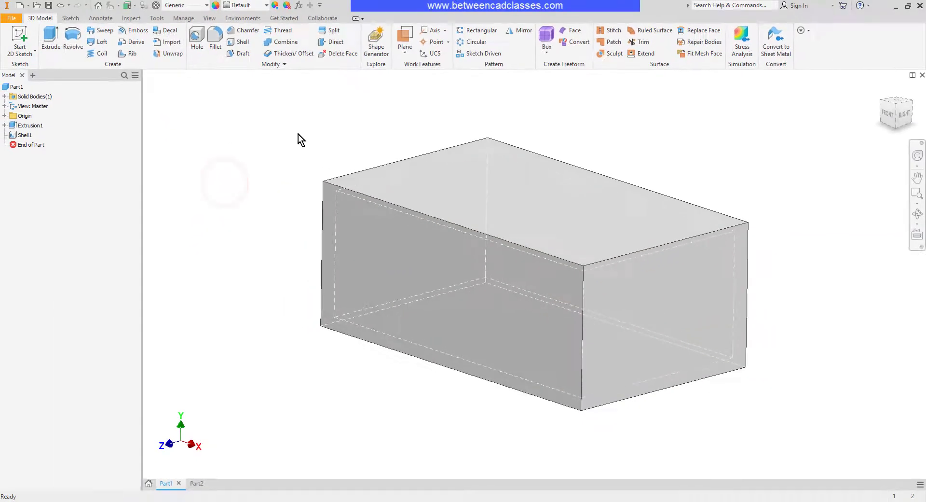
middle_click_drag(294, 152, 266, 187, "shift")
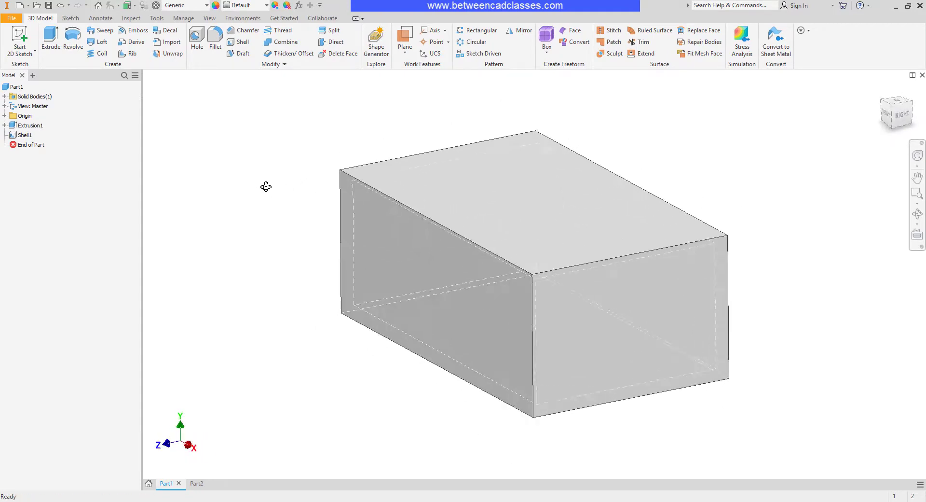
left_click(209, 18)
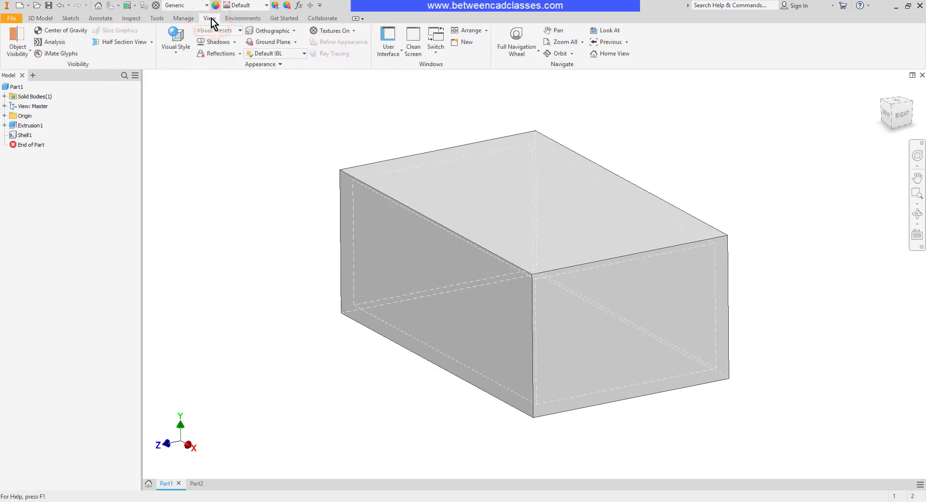
left_click(131, 42)
left_click(4, 116)
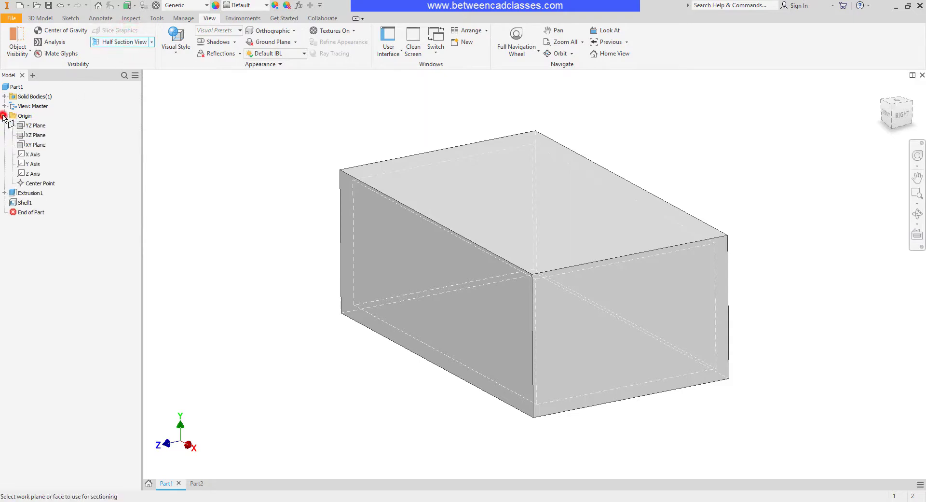
left_click(35, 125)
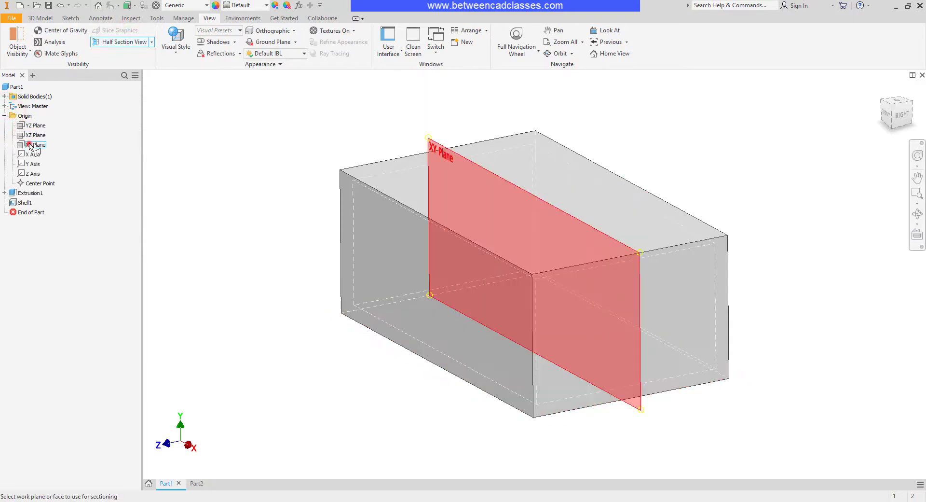
left_click(30, 144)
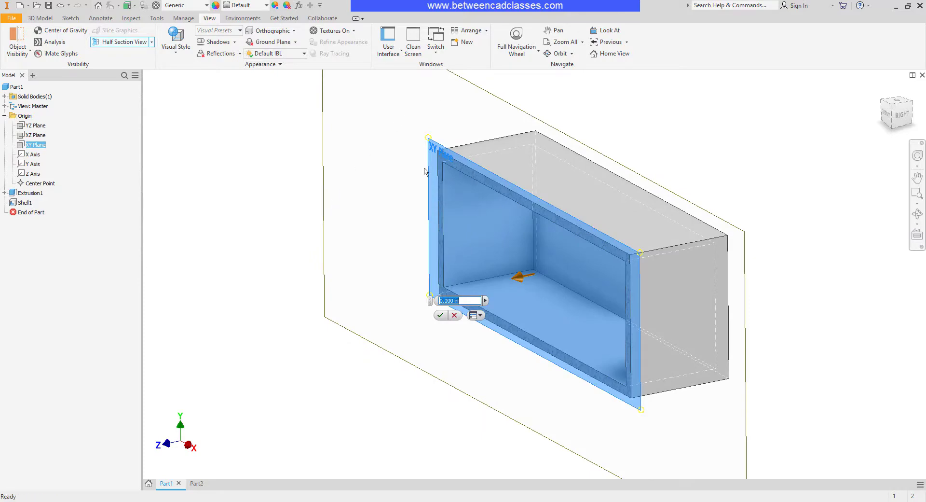
left_click(439, 315)
middle_click_drag(288, 353, 390, 357, "shift")
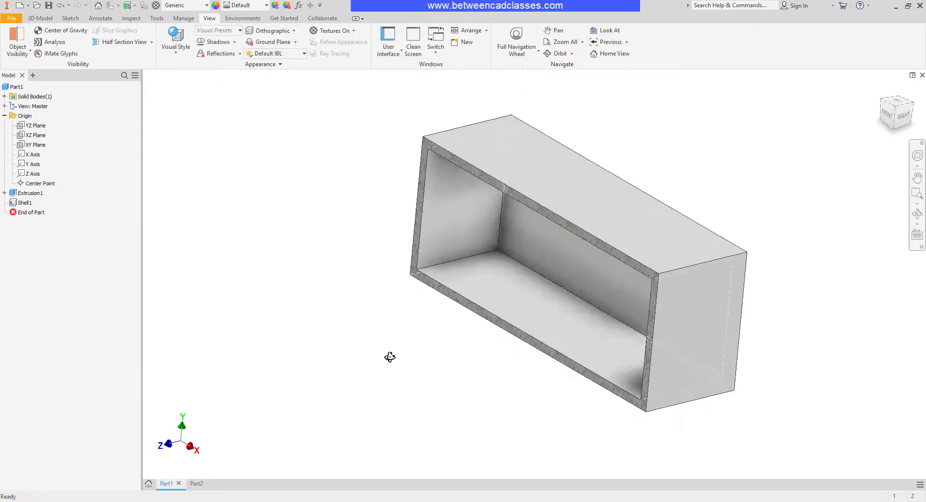
key("ctrl+z")
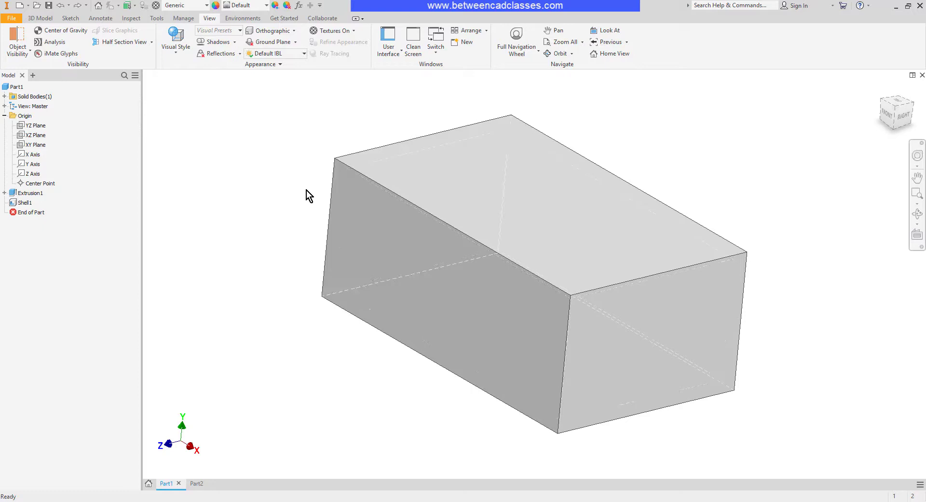
Recreate Shell1 with the top face removed, giving an open-top box with .125 walls
middle_click_drag(861, 113, 768, 110, "shift")
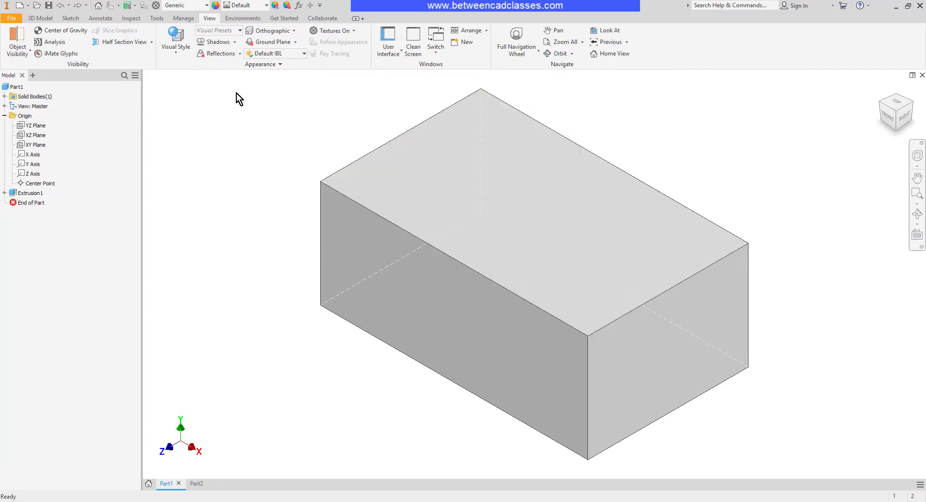
left_click(48, 19)
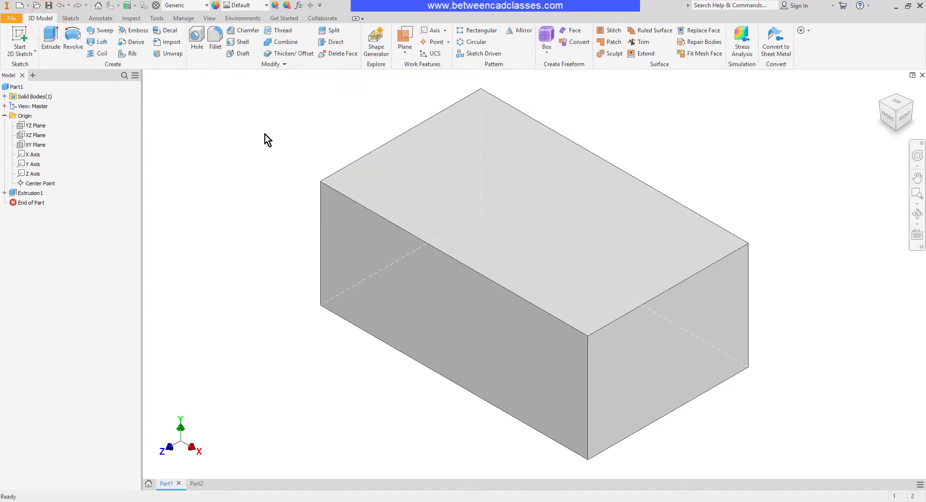
left_click(244, 44)
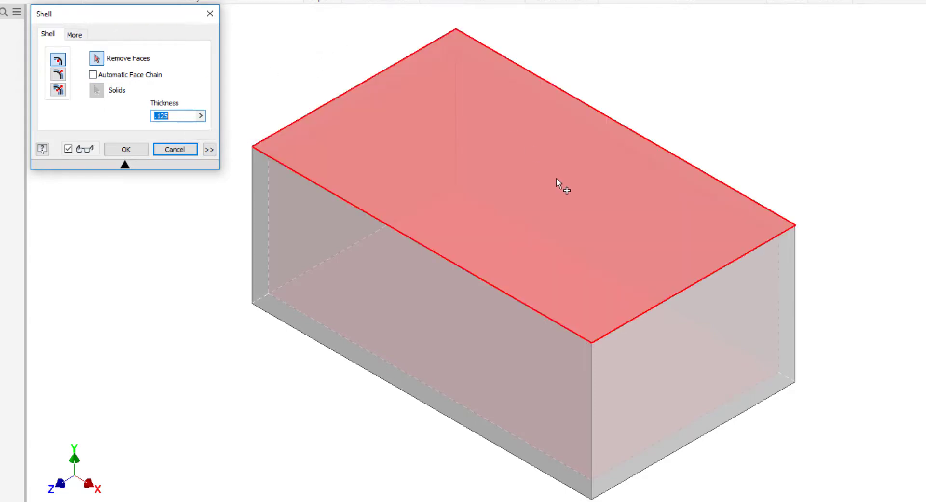
left_click(557, 178)
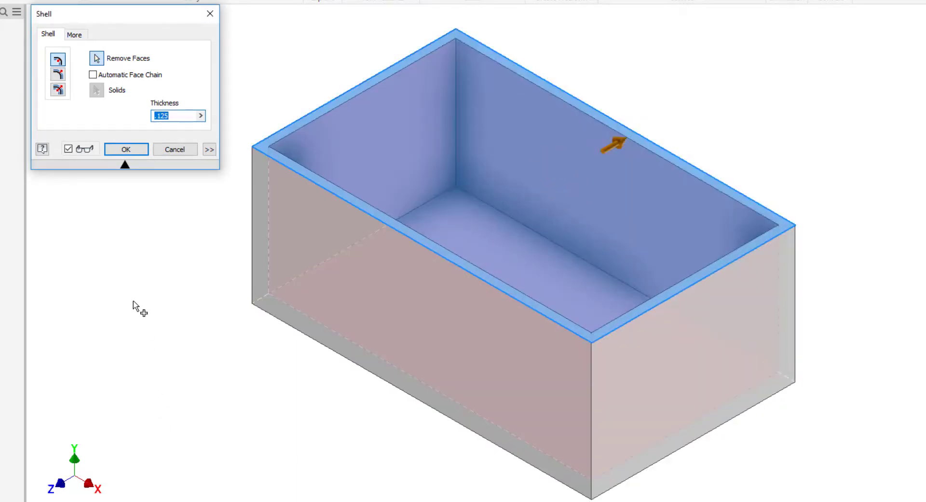
left_click(133, 149)
middle_click_drag(830, 425, 815, 412, "shift")
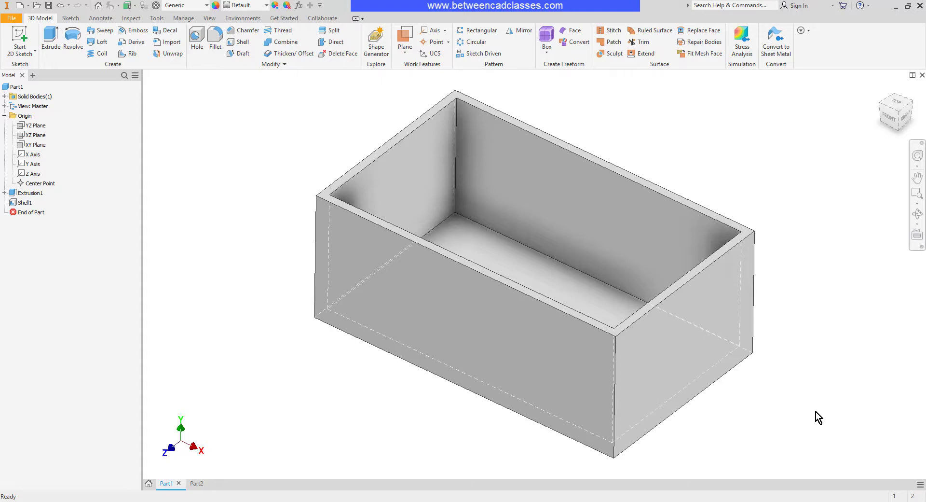
key("ctrl+z")
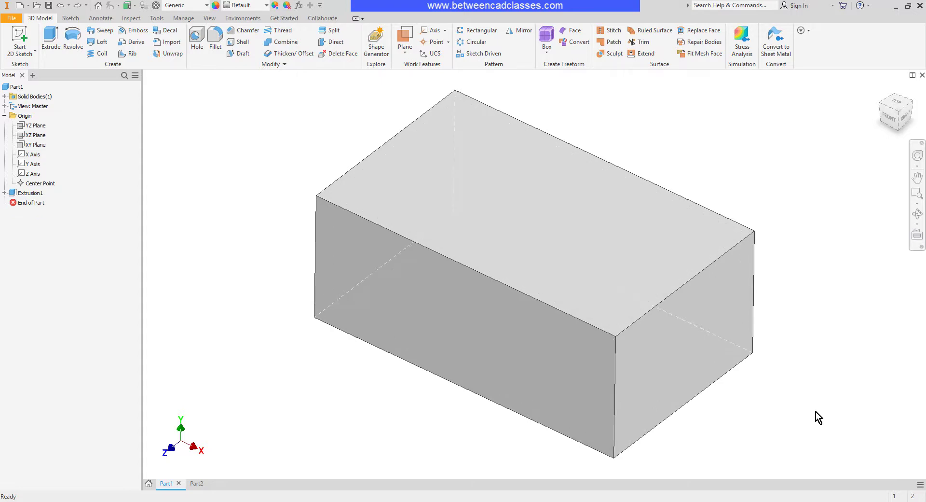
left_click(242, 44)
left_click(500, 186)
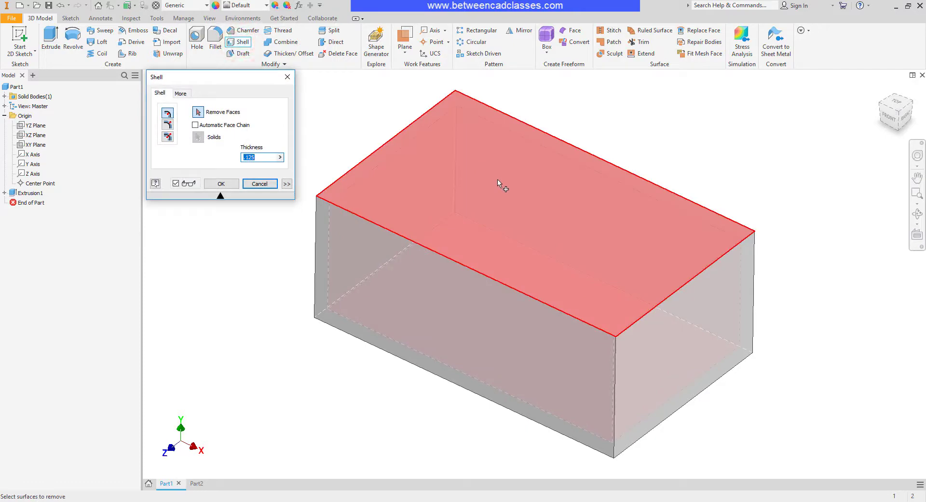
left_click(497, 183)
left_click(442, 293)
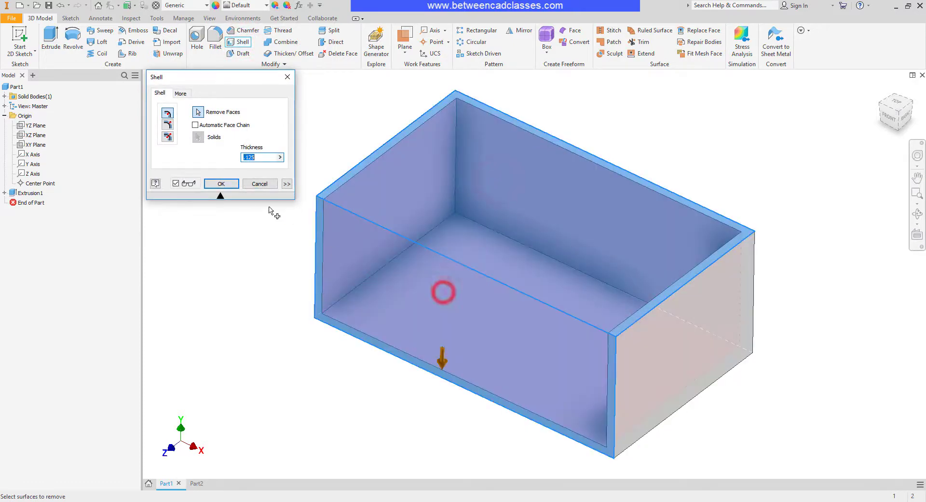
left_click(220, 184)
mouse_move(792, 430)
middle_mouse_down("shift")
mouse_move(843, 427)
mouse_move(769, 411)
mouse_move(793, 423)
middle_mouse_up("shift")
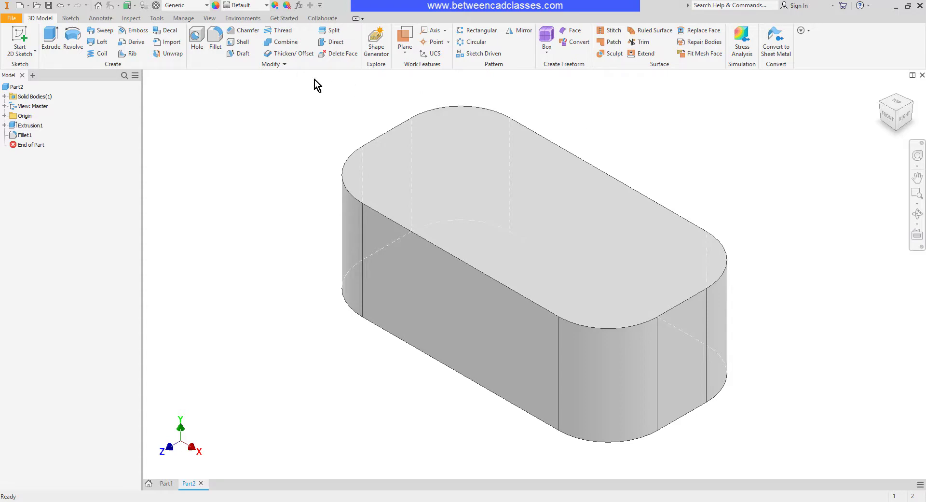
Shell the rounded block with a side face auto-chained for removal, leaving two thin plates
left_click(241, 43)
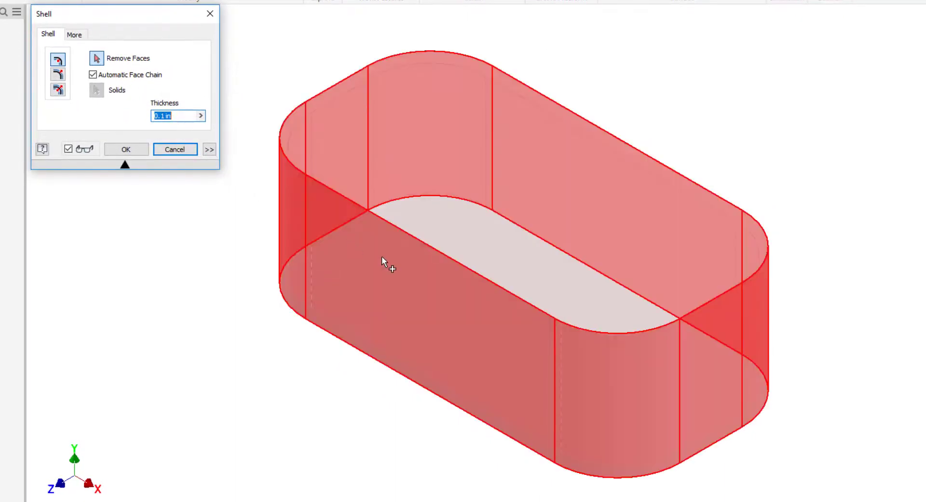
left_click(381, 256)
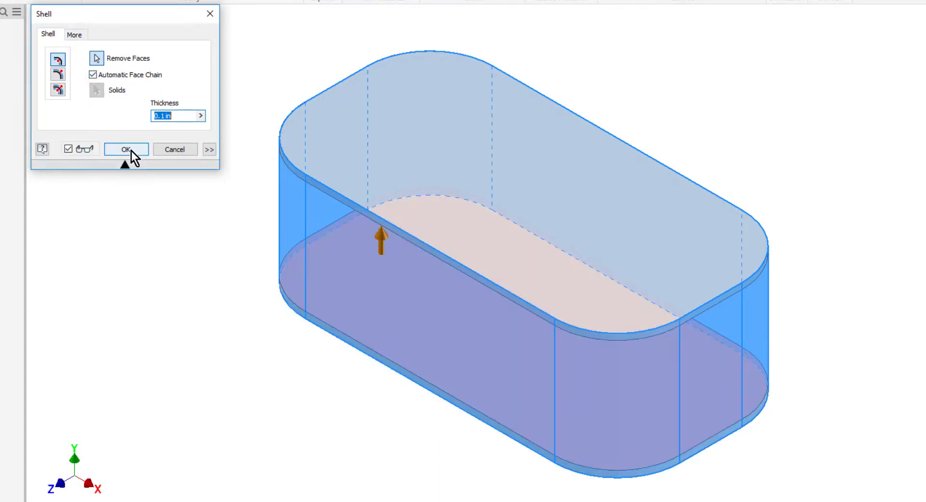
left_click(131, 151)
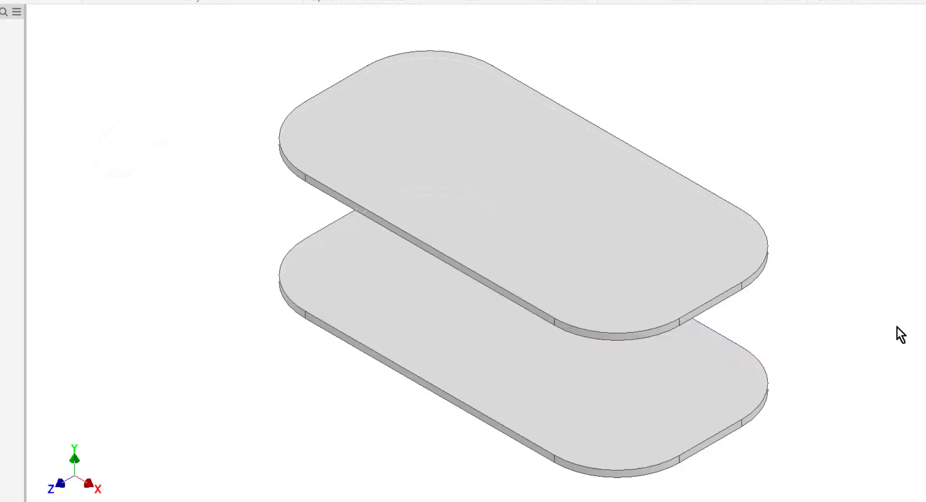
middle_click_drag(896, 332, 902, 309)
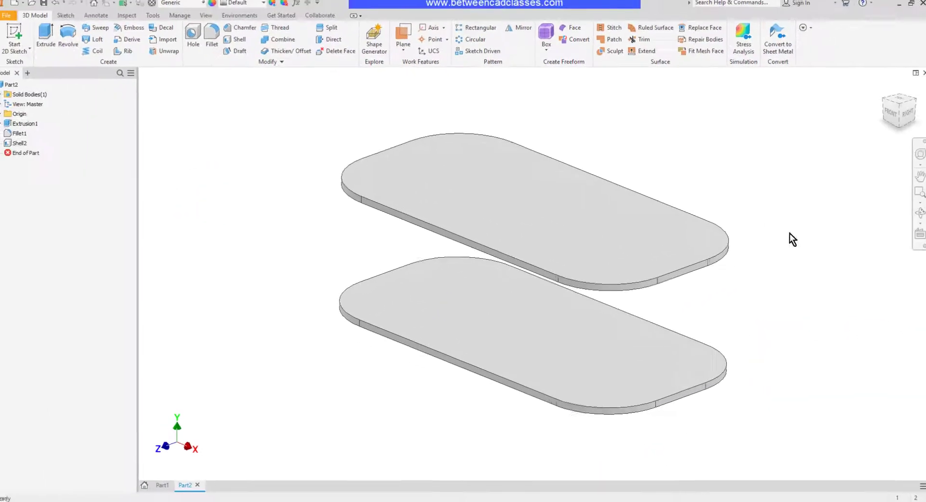
Undo Shell2 and reshell with Automatic Face Chain off, removing only the front flat face
left_click(60, 6)
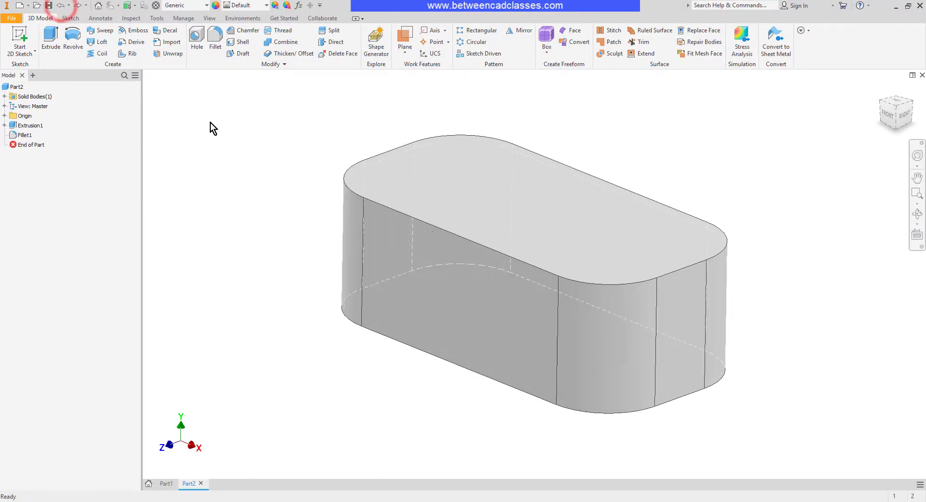
left_click(229, 41)
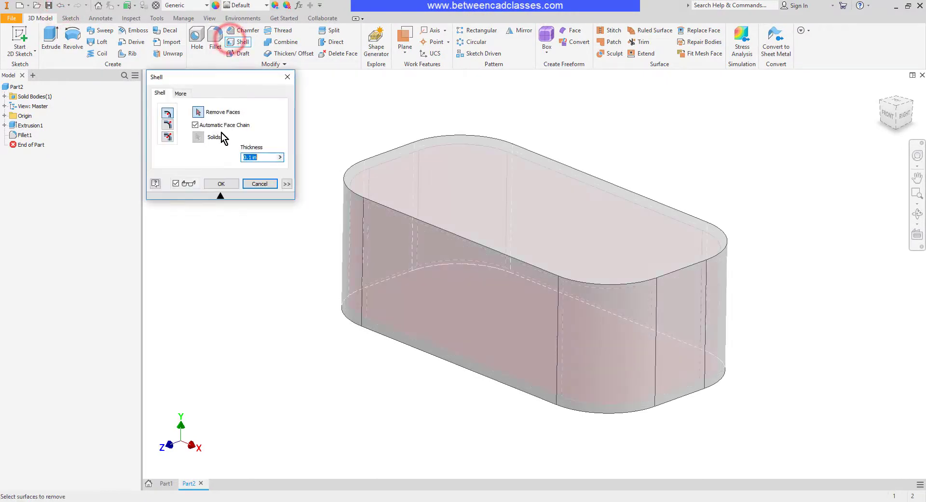
left_click(195, 125)
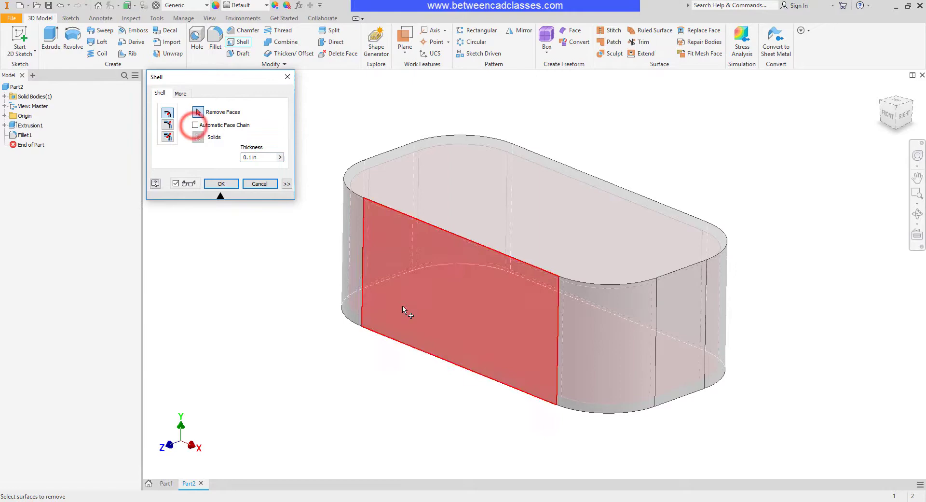
left_click(464, 319)
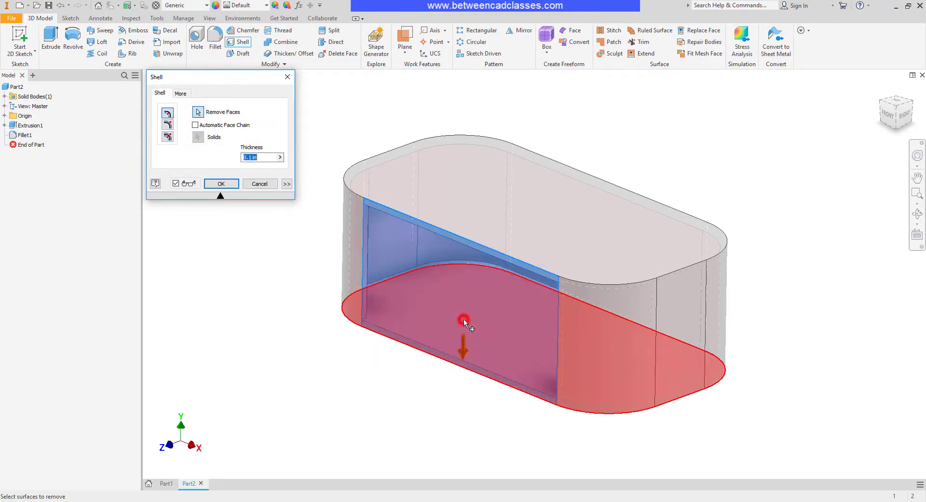
left_click(222, 184)
middle_click_drag(406, 409, 452, 404, "shift")
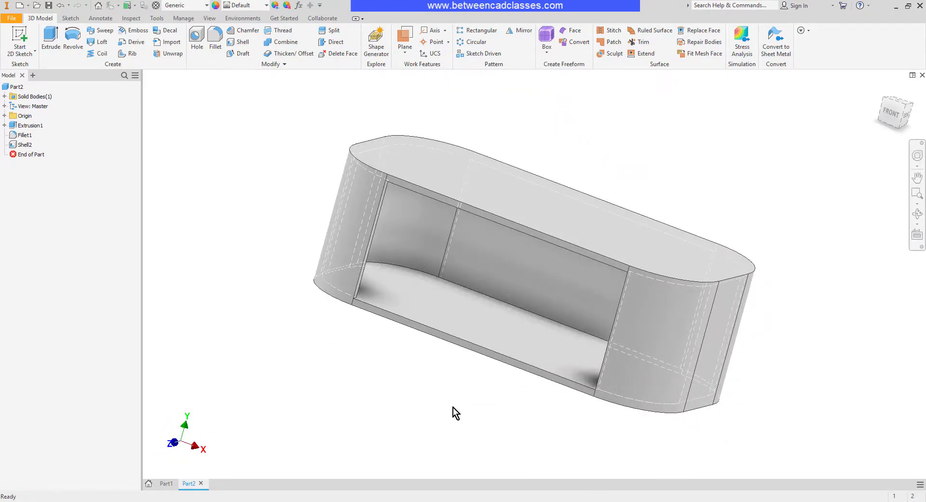
Undo the front-open shell and preview a new shell removing the top face at .25 thickness
left_click(61, 5)
middle_click_drag(777, 167, 759, 184, "shift")
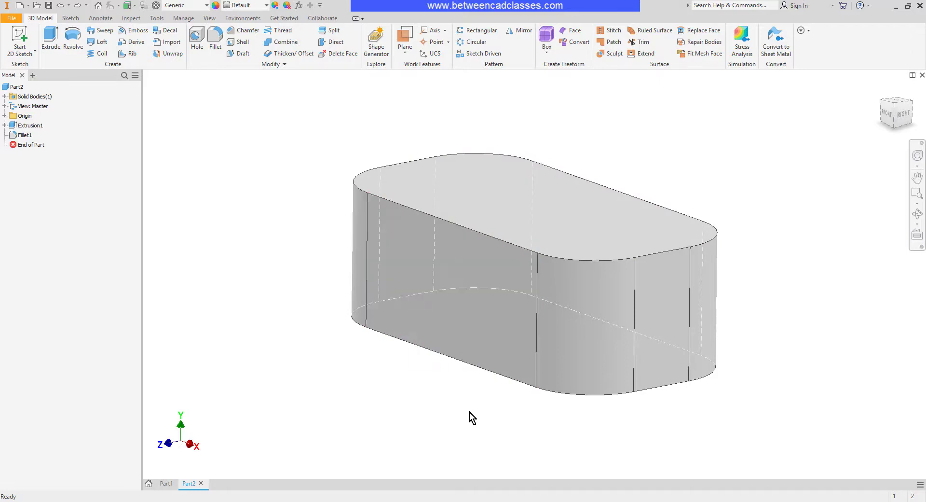
left_click(240, 43)
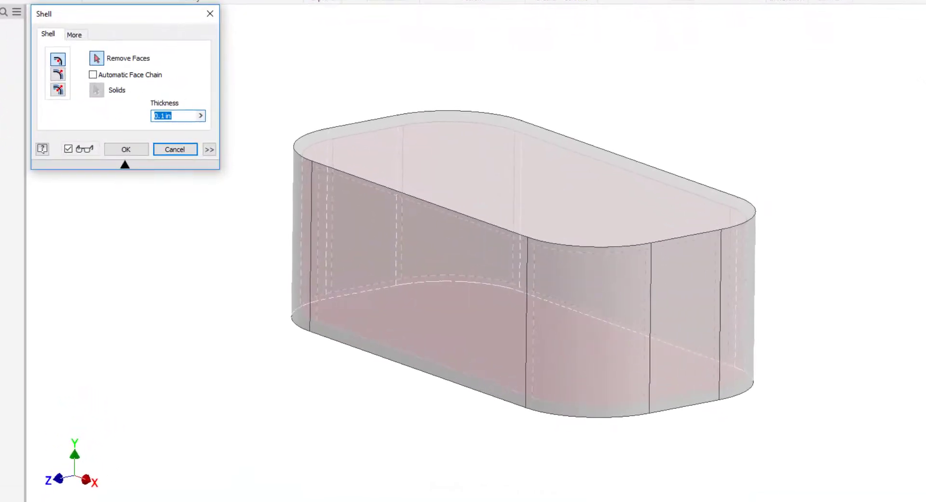
left_click(515, 166)
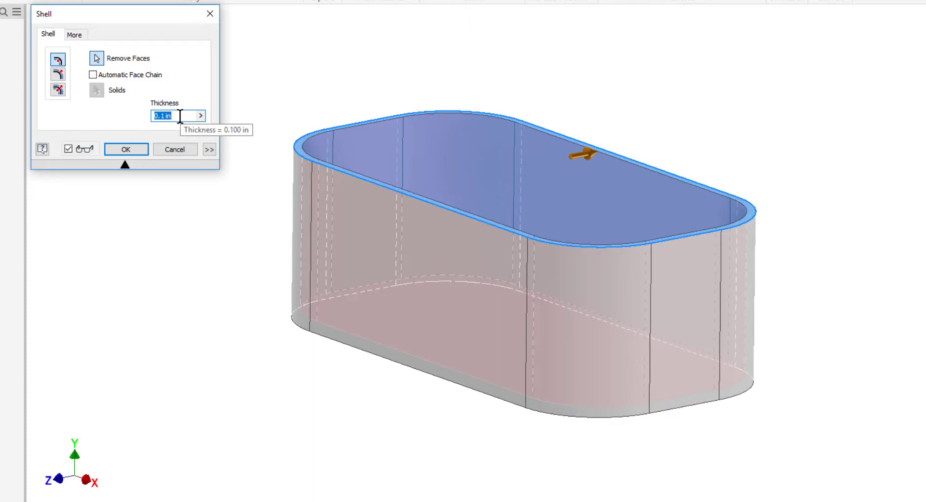
type(".25")
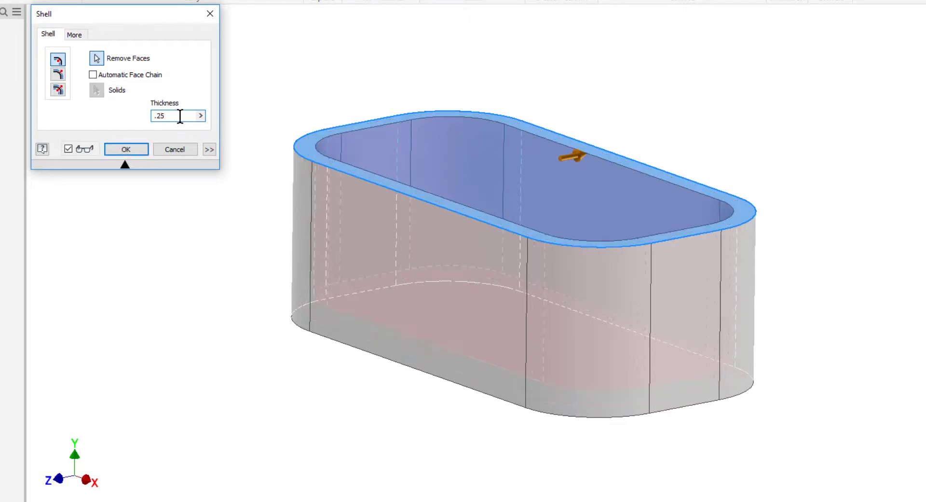
middle_click_drag(868, 209, 887, 189, "shift")
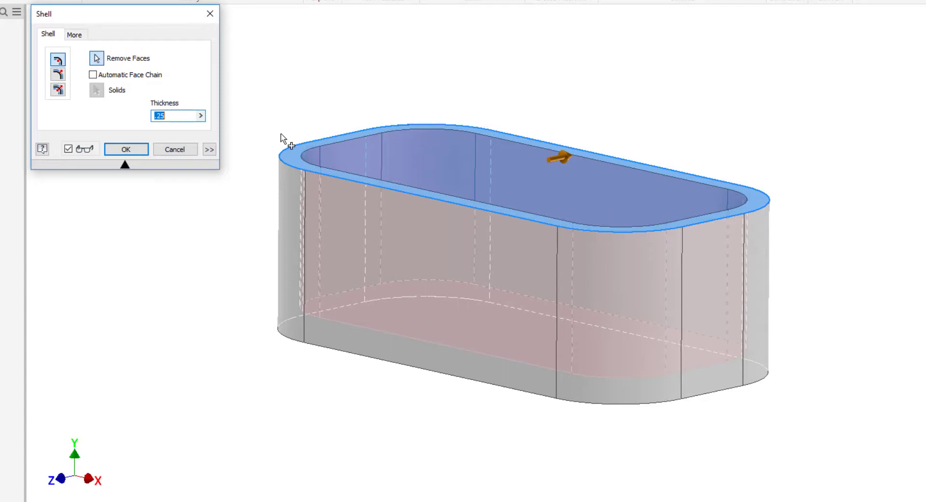
Give the bottom face a unique .5 in thickness in the Shell options
left_click(213, 152)
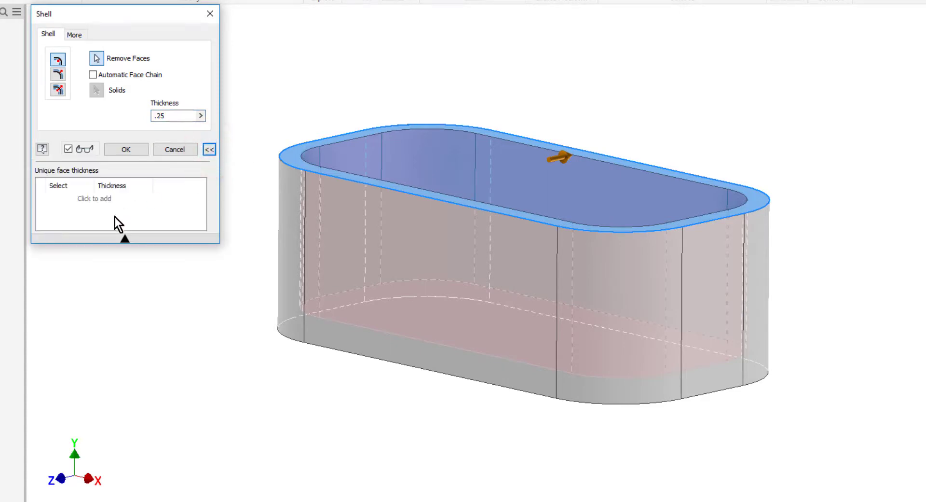
left_click(91, 201)
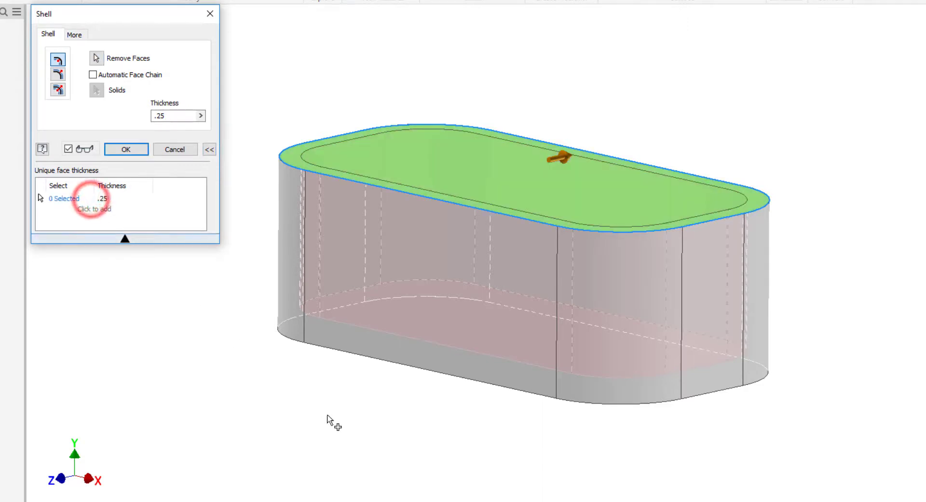
middle_click_drag(430, 455, 463, 374, "shift")
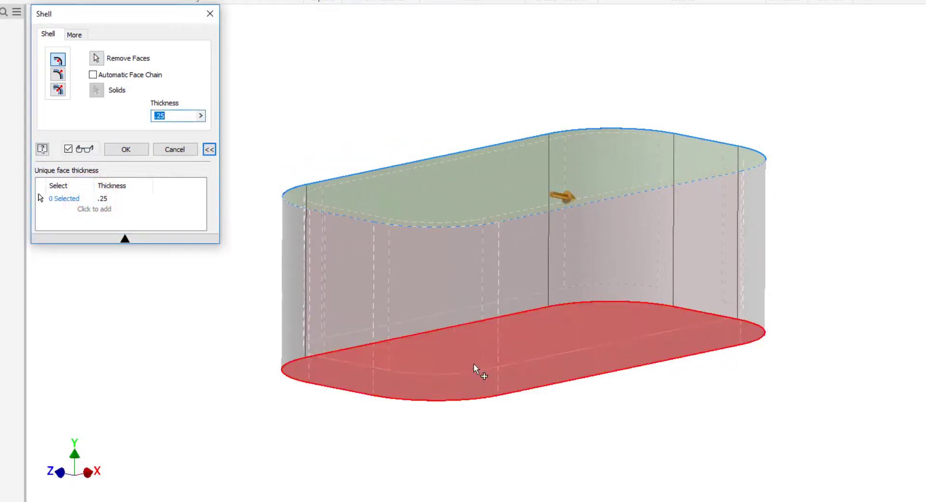
left_click(474, 363)
left_click(104, 199)
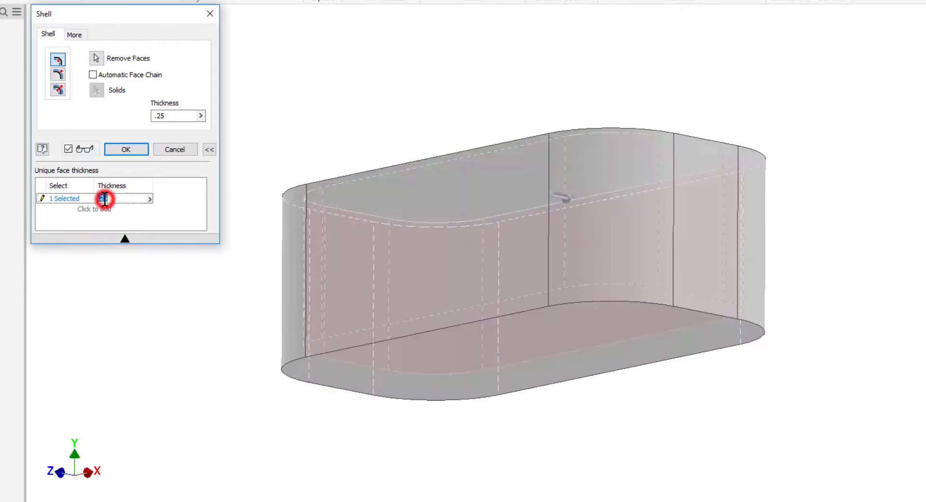
type(".5")
middle_click_drag(702, 391, 702, 405, "shift")
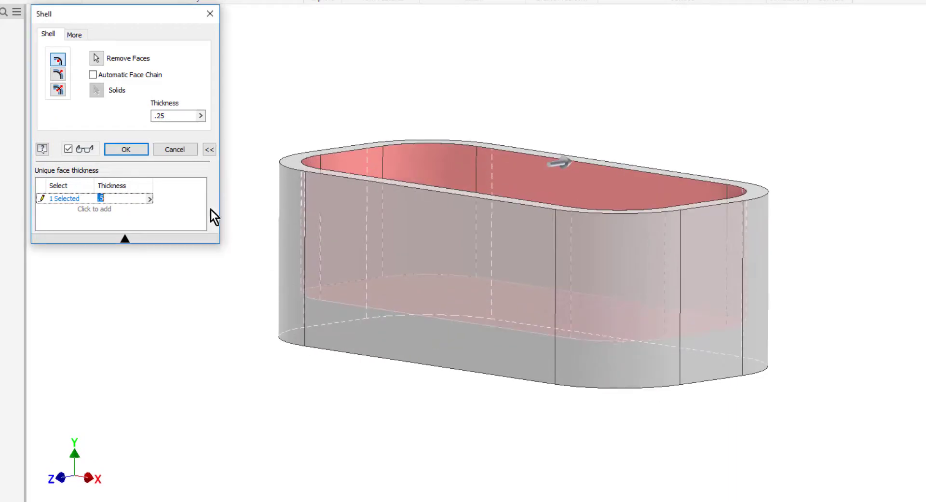
Apply the shell and inspect the finished open-top container from another angle
left_click(128, 149)
left_click(292, 372)
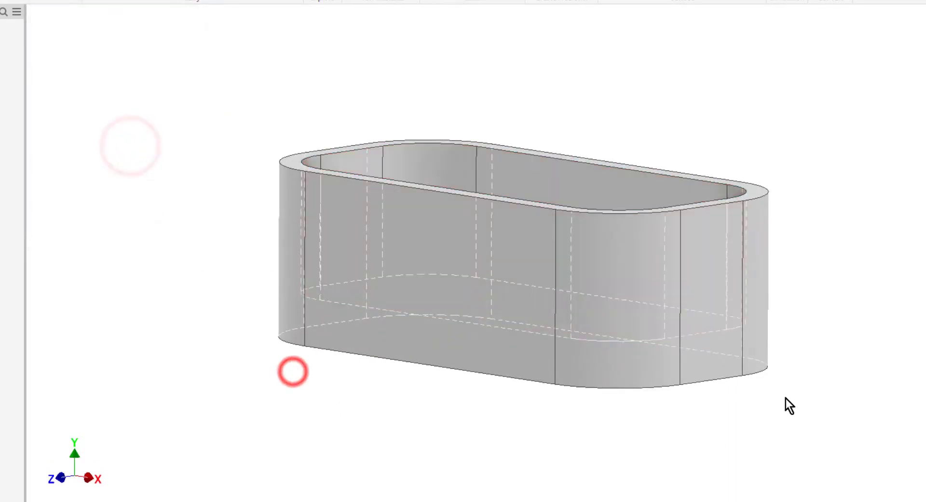
middle_click_drag(786, 405, 843, 385, "shift")
left_click(564, 328)
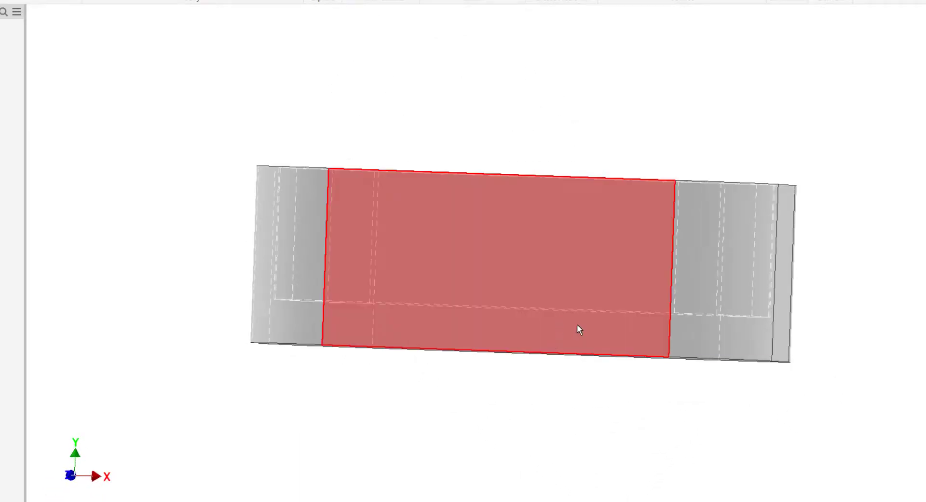
Return the finished container to the home isometric view with F6
key("F6")
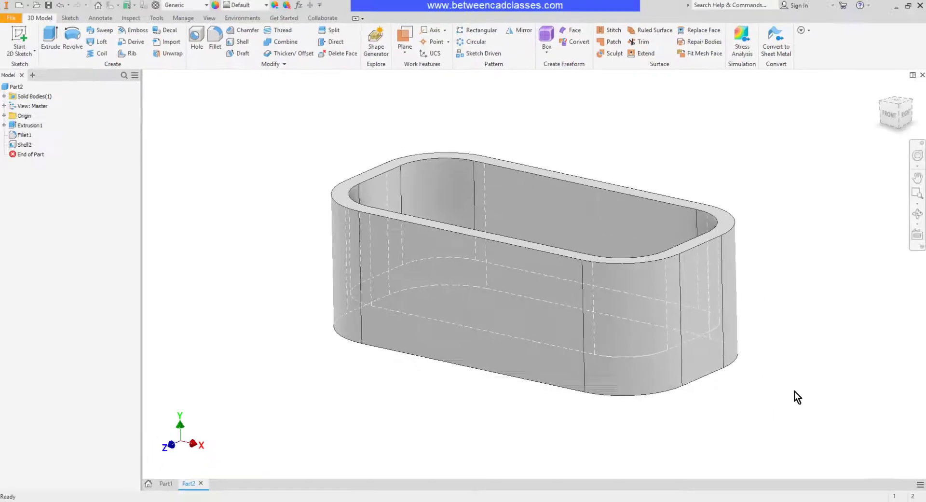